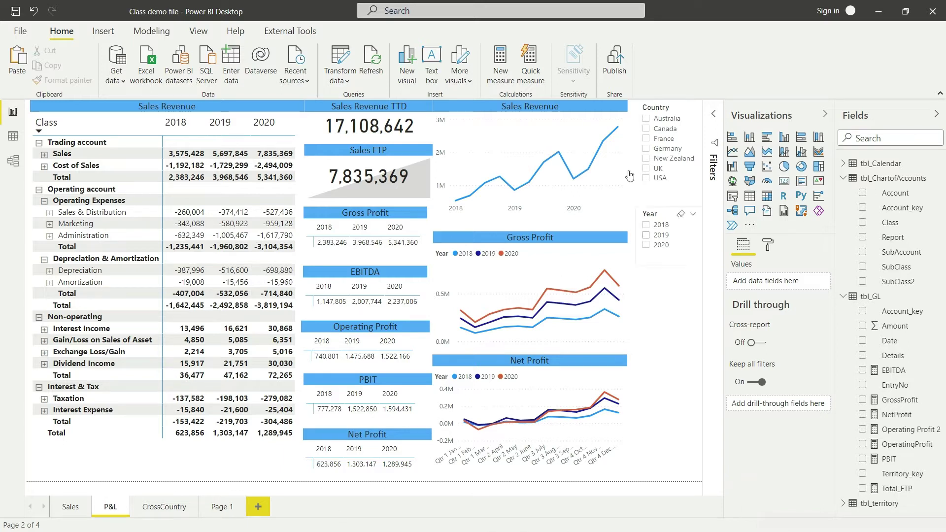
Step: Create a 'Duplicate of P&L' copy of the P&L page and select its Gross Profit chart
right_click(114, 512)
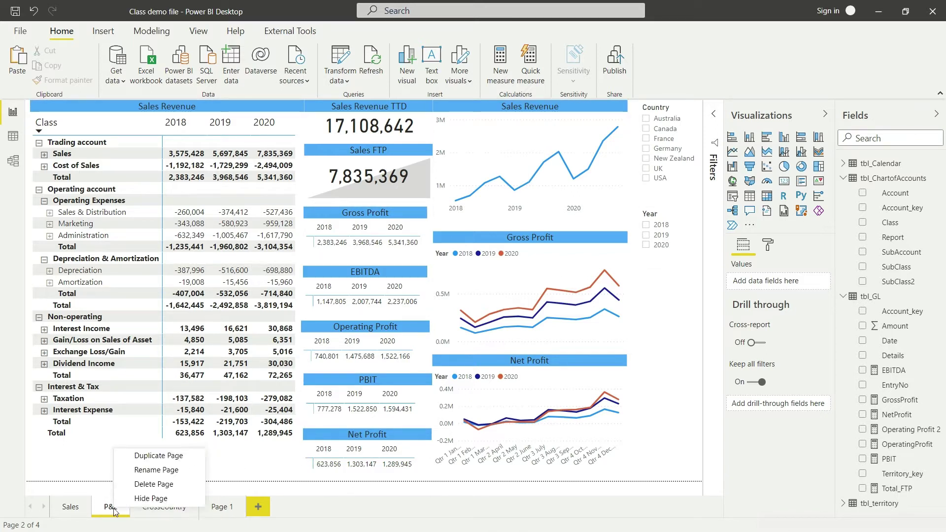
left_click(164, 457)
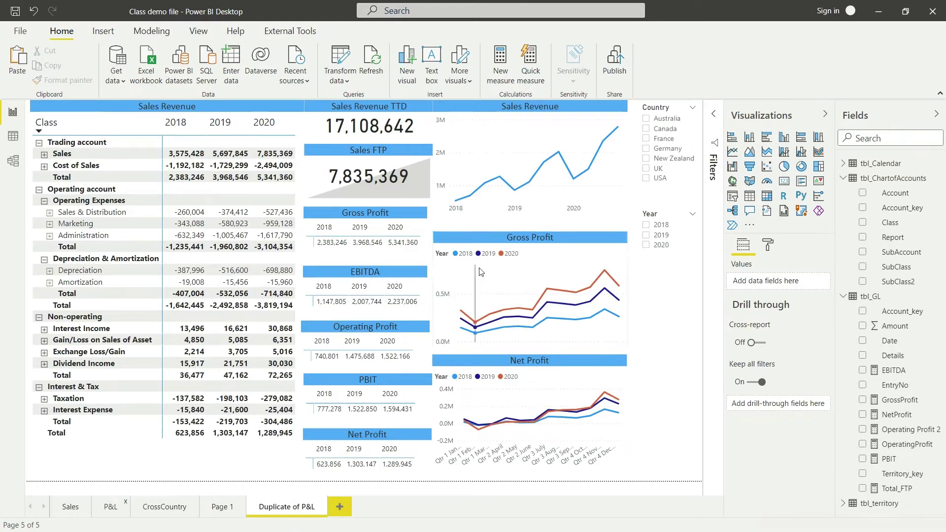
mouse_move(502, 243)
left_click(501, 236)
Step: Delete the Gross Profit and Net Profit charts and move the Sales Revenue chart, enlarged, into their space
left_click(500, 363, "ctrl")
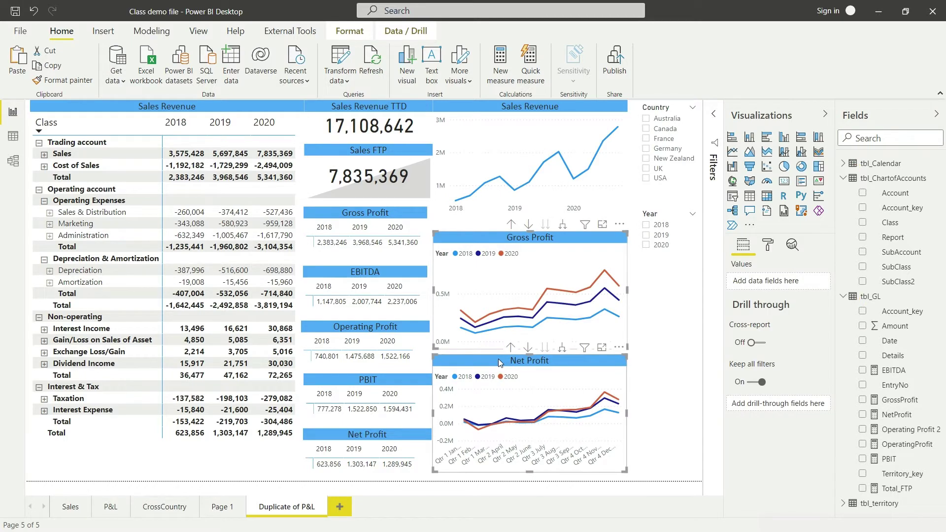
key("Delete")
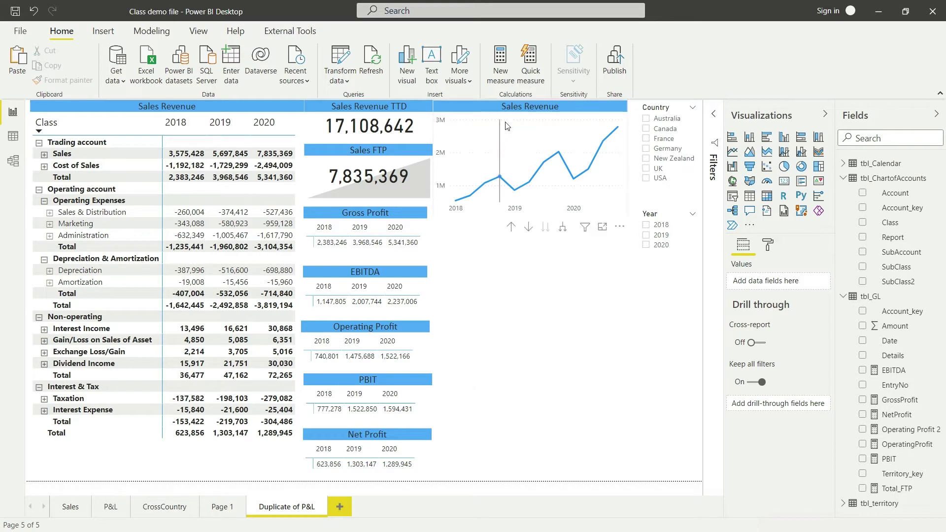
left_click_drag(488, 101, 494, 248)
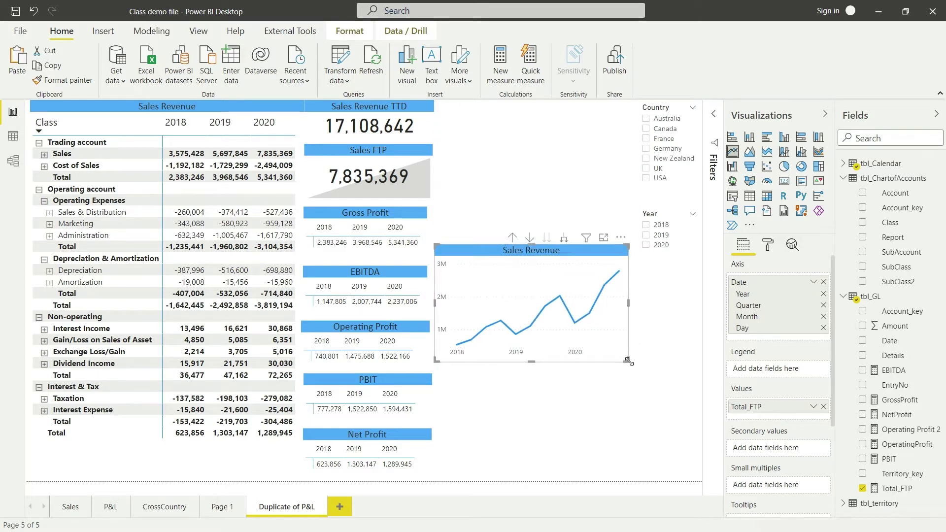
left_click_drag(659, 383, 674, 390)
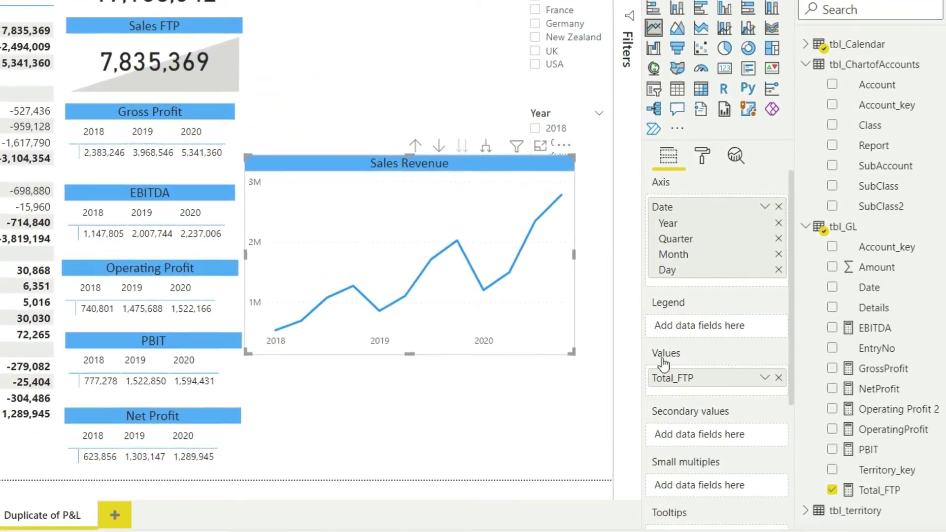
Step: Remove the 'SubClass is Sales' filter from the Sales Revenue chart and drop Total_FTP from its values
left_click(625, 49)
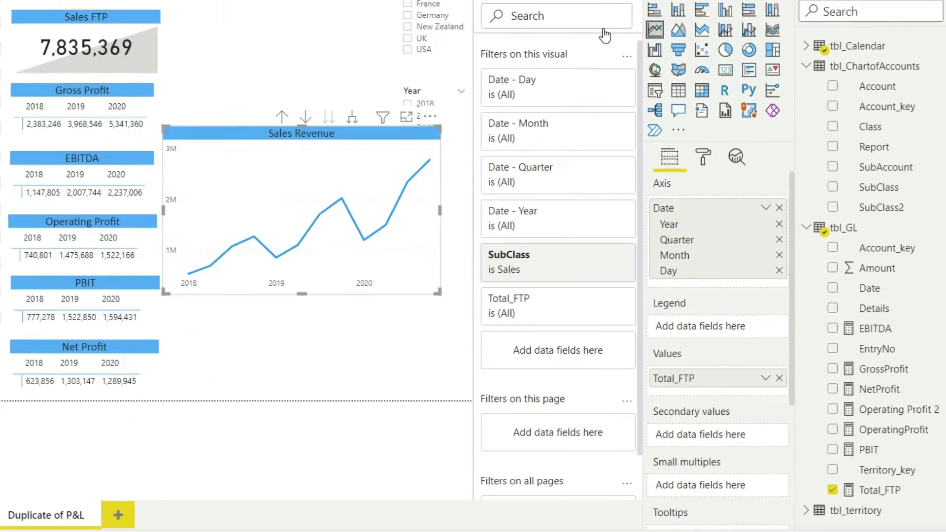
mouse_move(510, 269)
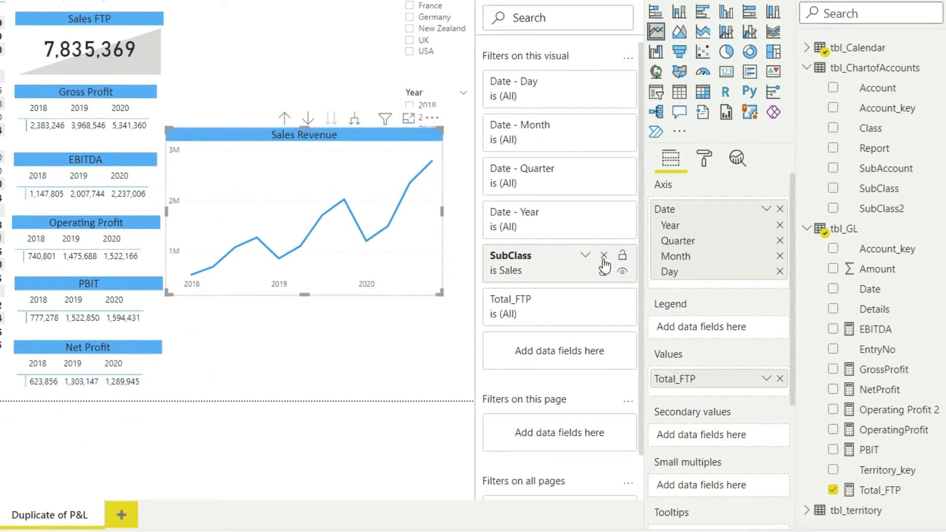
left_click(604, 256)
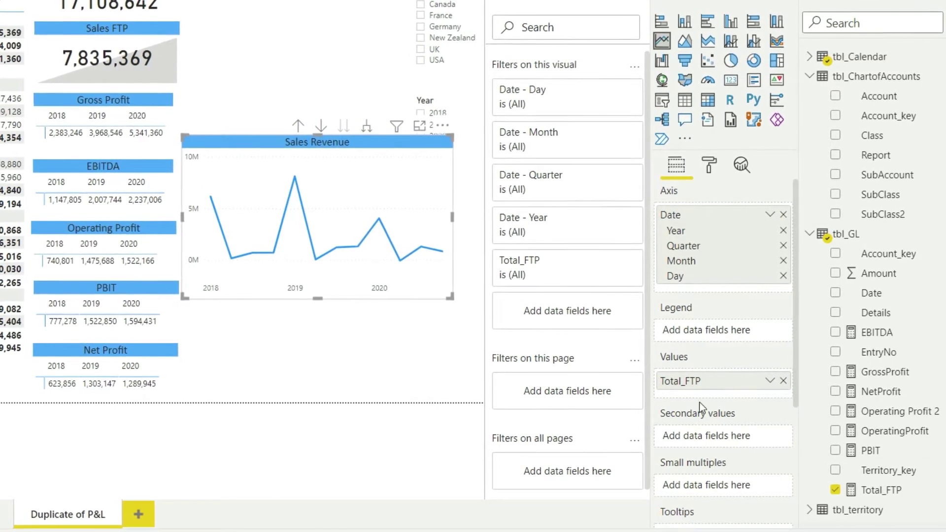
left_click(639, 9)
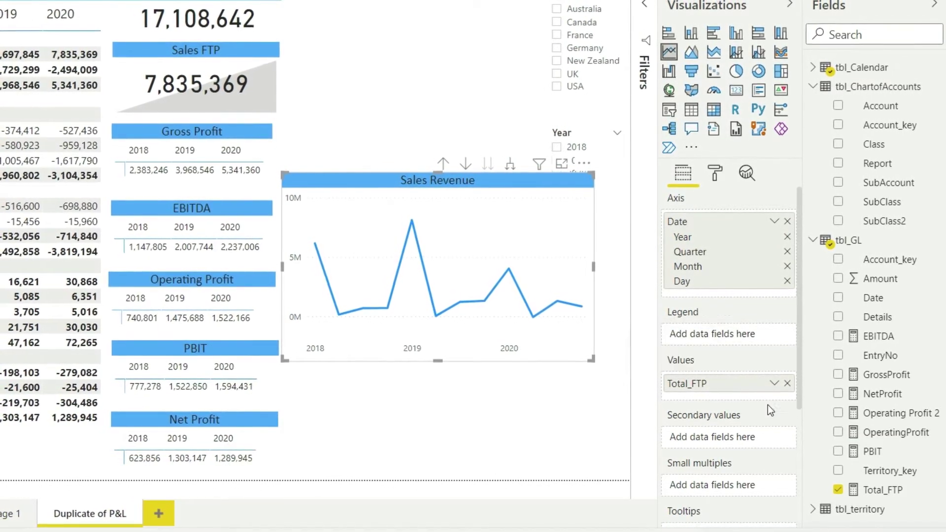
left_click(787, 384)
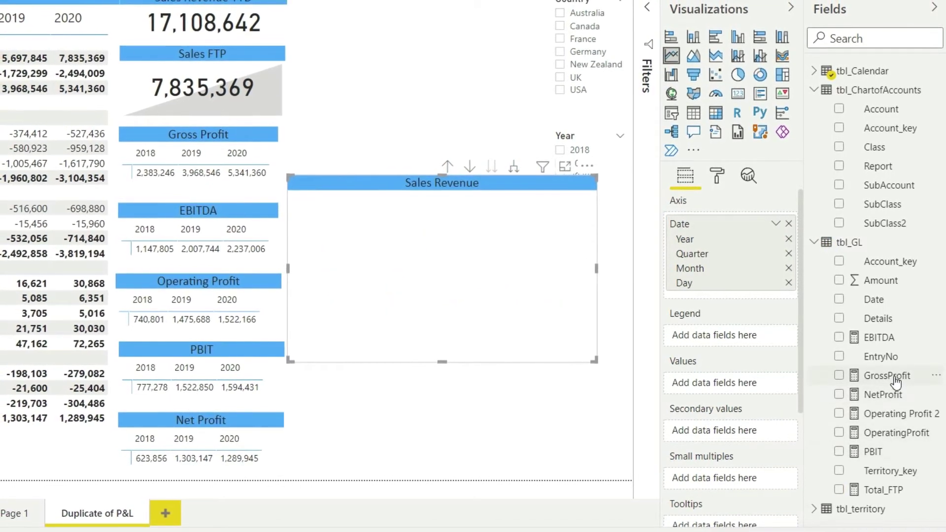
Step: Plot GrossProfit and NetProfit as lines on the Sales Revenue chart, then switch to Data view
mouse_move(896, 382)
left_mouse_down()
mouse_move(773, 394)
mouse_move(739, 387)
left_mouse_up()
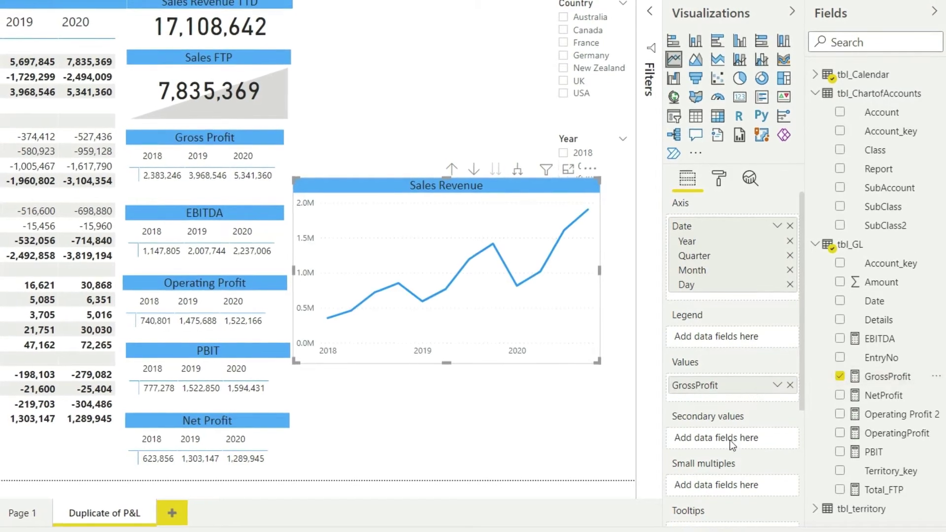
left_click_drag(882, 395, 752, 399)
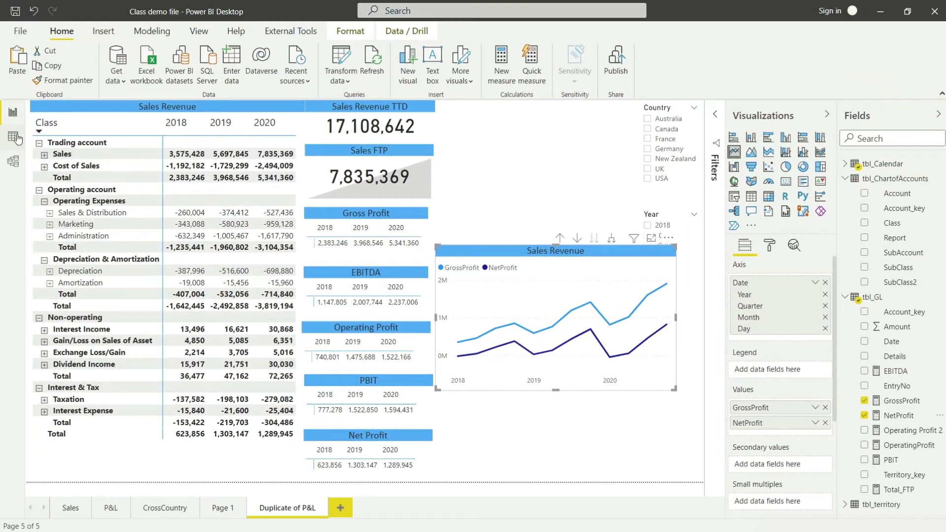
left_click(13, 138)
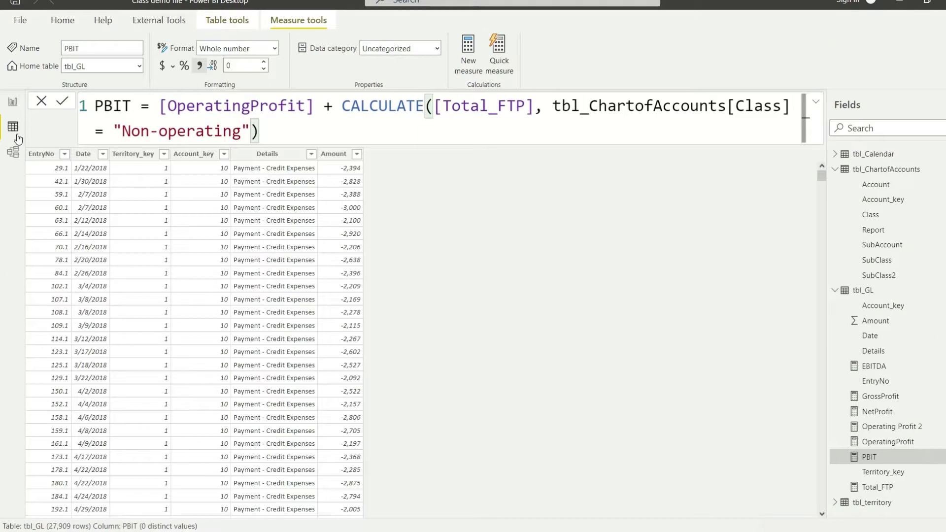
Step: Start a new measure in the tbl_ChartofAccounts table, clearing its default name
left_click(886, 170)
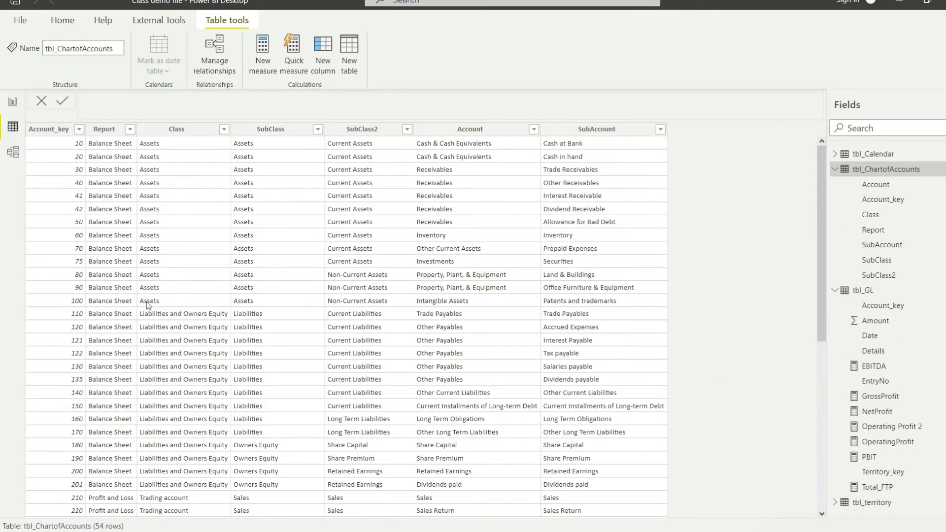
scroll(267, 379, "down", 2)
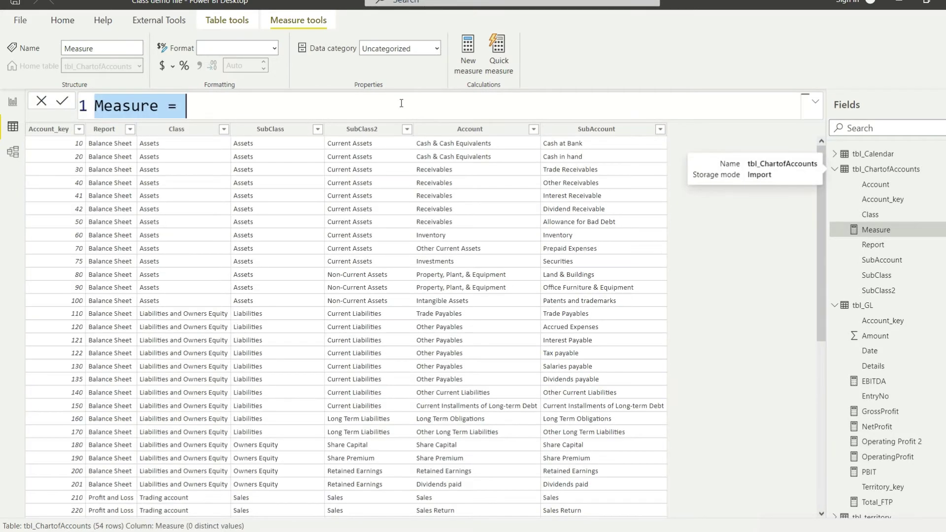
key("BackSpace")
Step: Enter the measure SalesFTP = CALCULATE([Total_FTP], tbl_ChartofAccounts[SubClass] = "Sales")
type("Salesa")
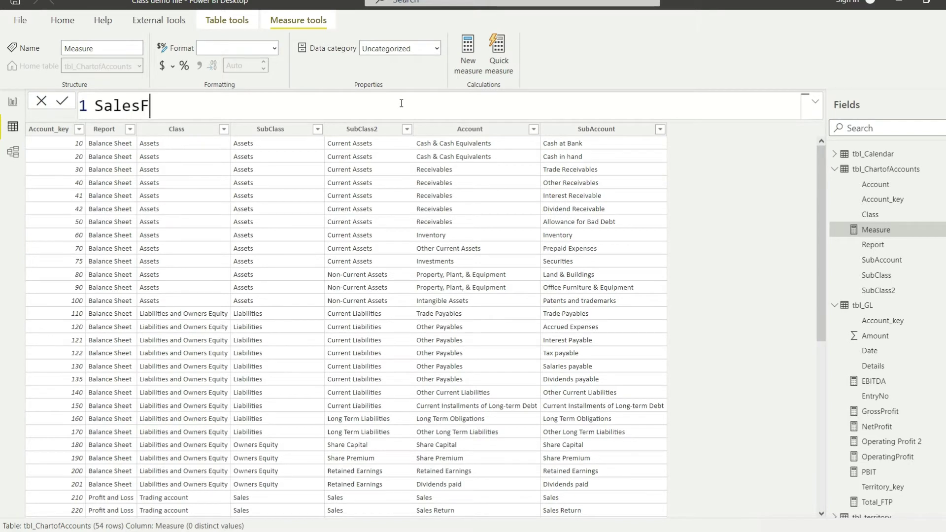
type("TP = c")
key("Tab")
type("ftp")
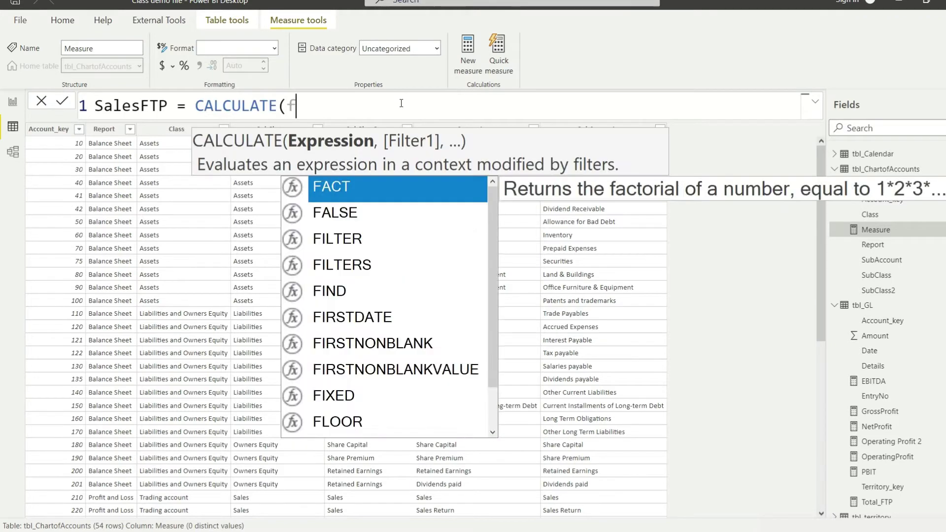
key("Tab")
type(",")
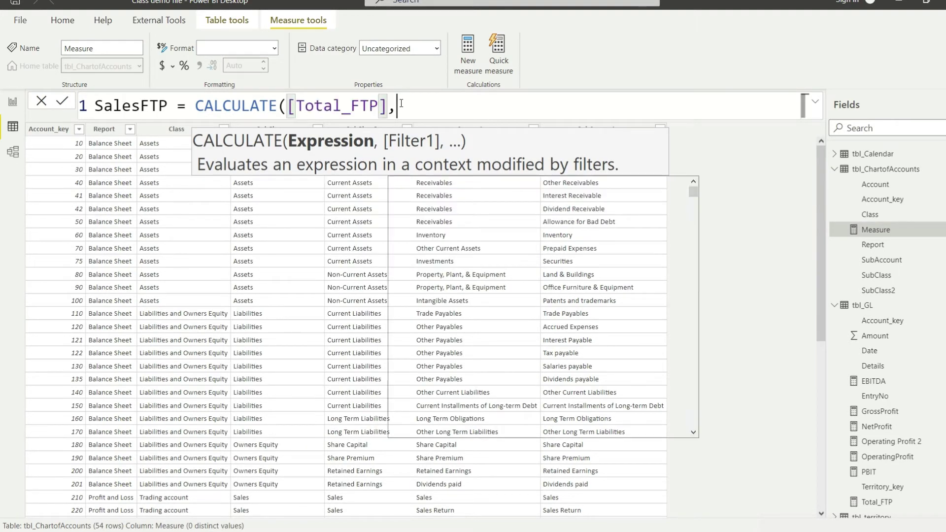
type(" subclas")
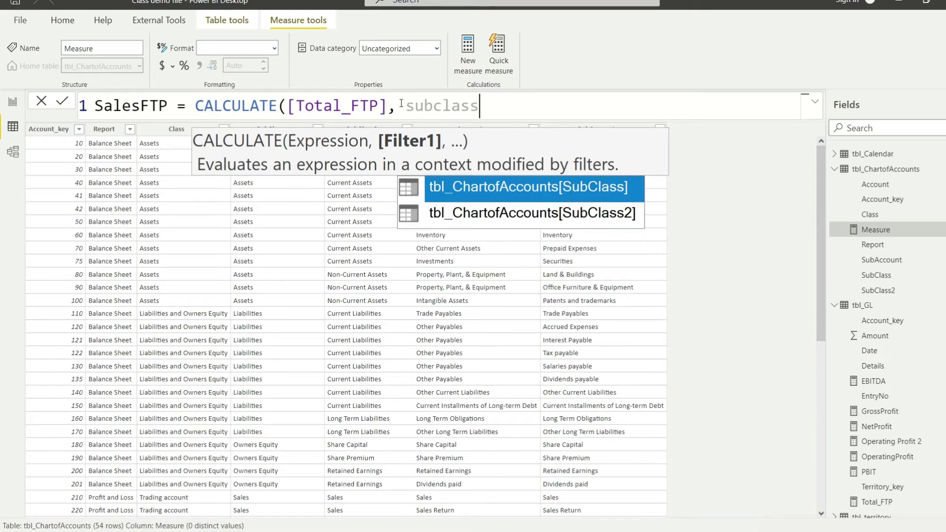
key("Tab")
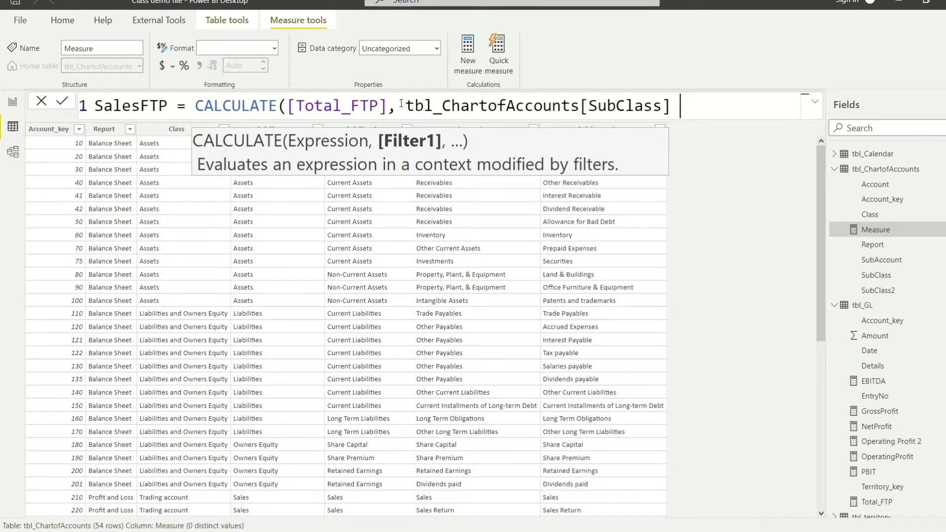
type("= \"Sales\")")
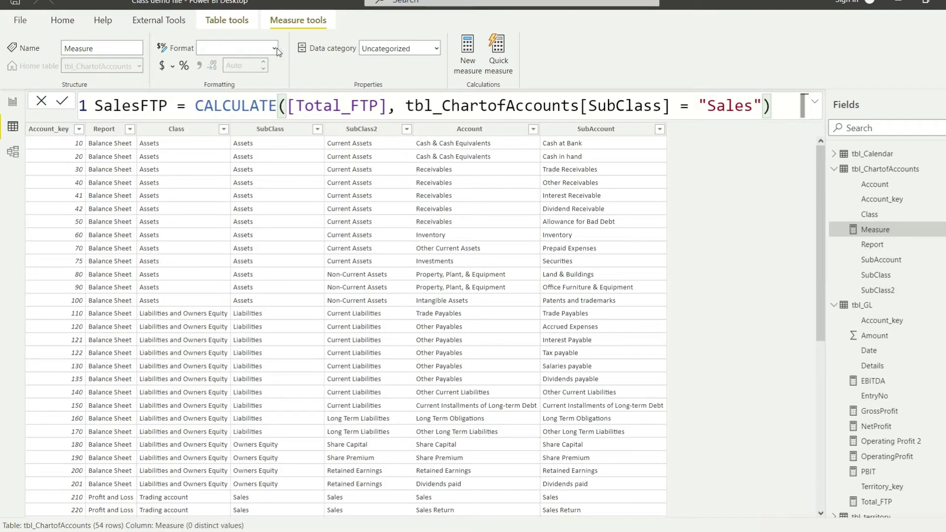
key("Return")
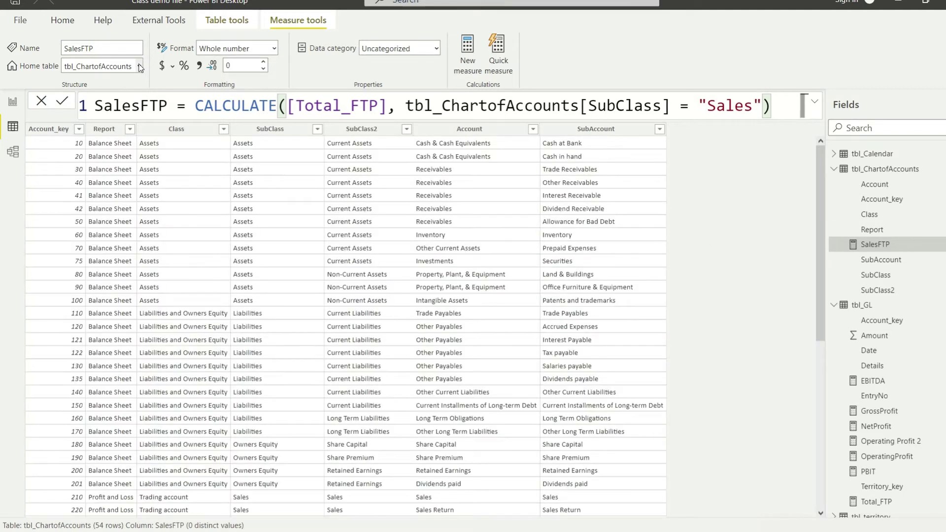
Step: Set the SalesFTP measure's home table to tbl_GL and return to the report
left_click(140, 68)
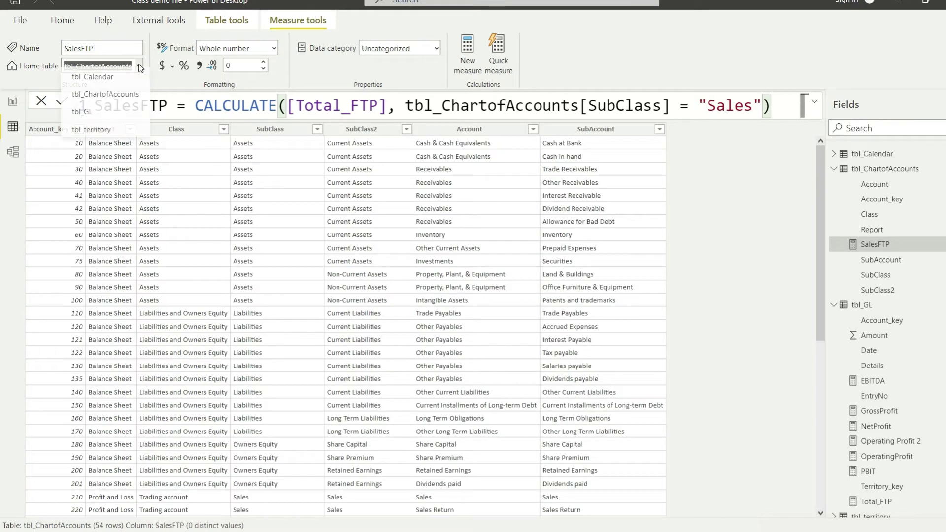
left_click(106, 118)
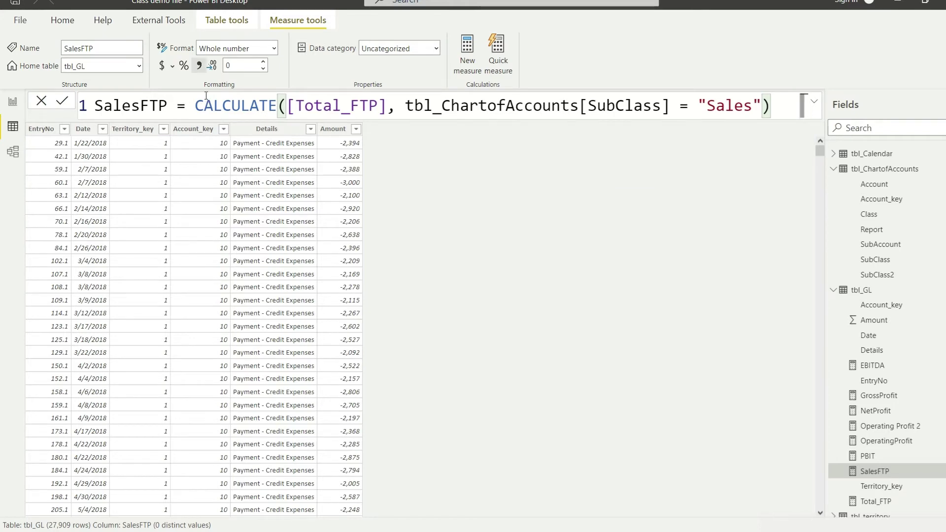
left_click(12, 105)
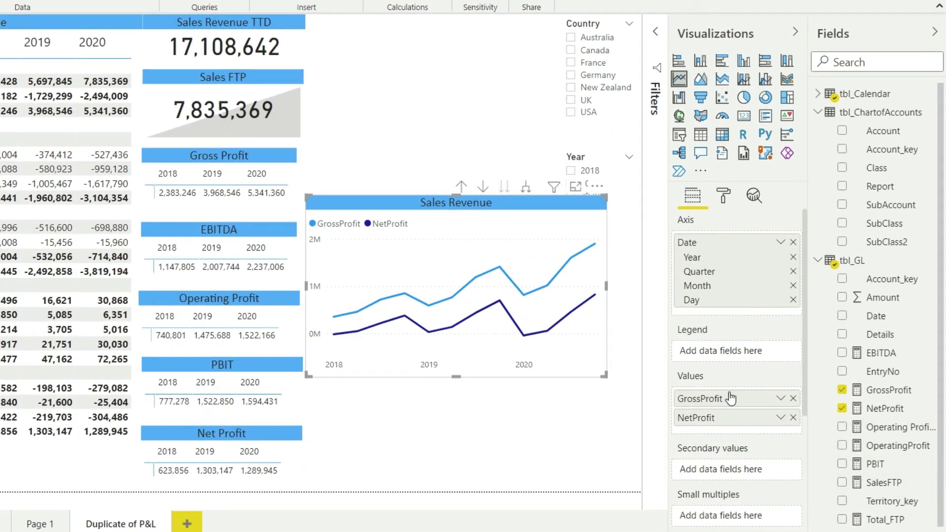
Step: Add SalesFTP to the Sales Revenue chart's values, ordered ahead of GrossProfit
left_click_drag(879, 484, 720, 389)
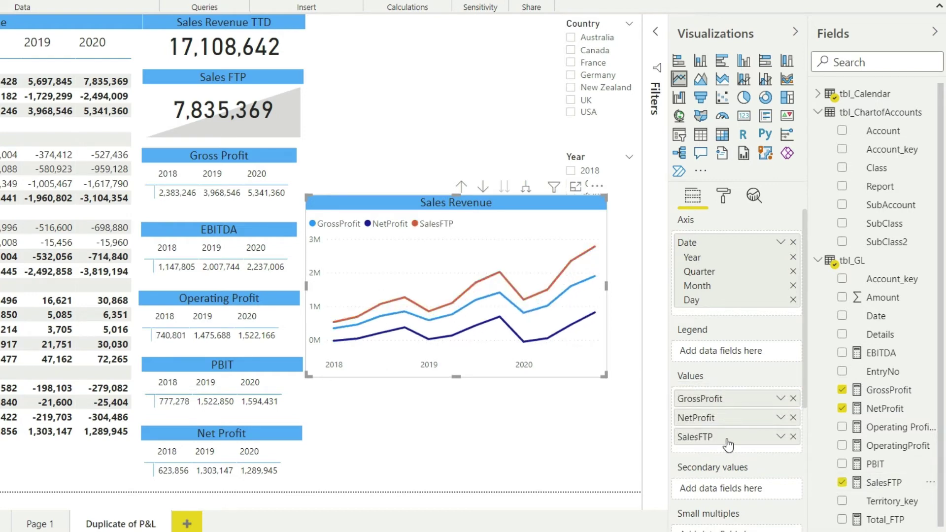
mouse_move(729, 445)
left_mouse_down()
mouse_move(726, 400)
mouse_move(715, 423)
mouse_move(738, 437)
left_mouse_up()
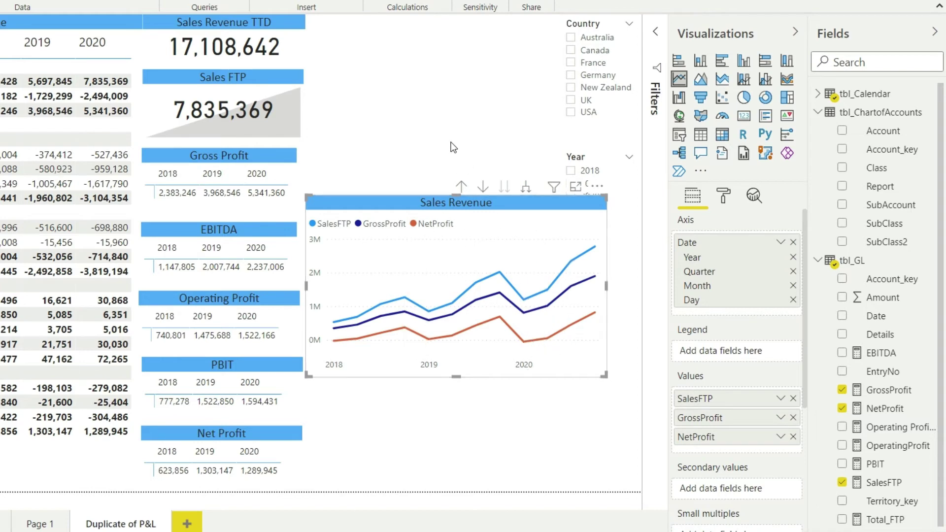
left_click(572, 113)
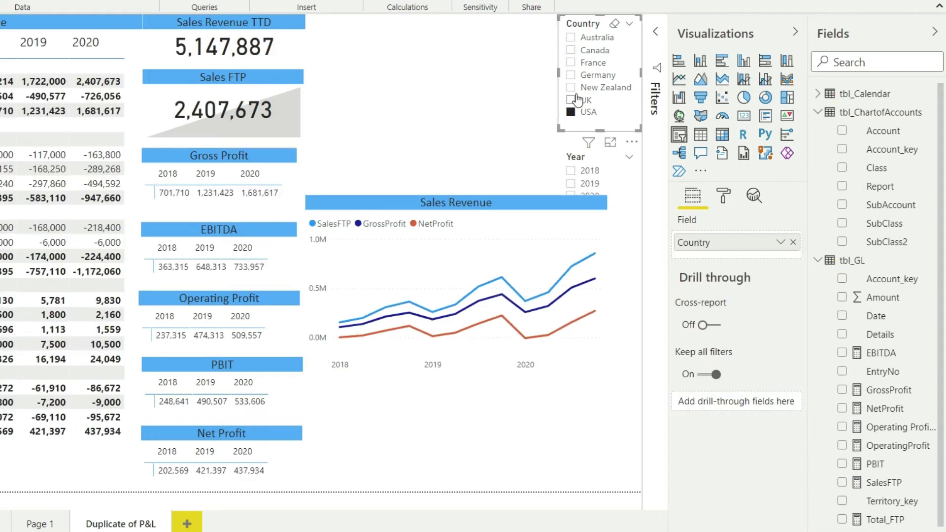
left_click(572, 101)
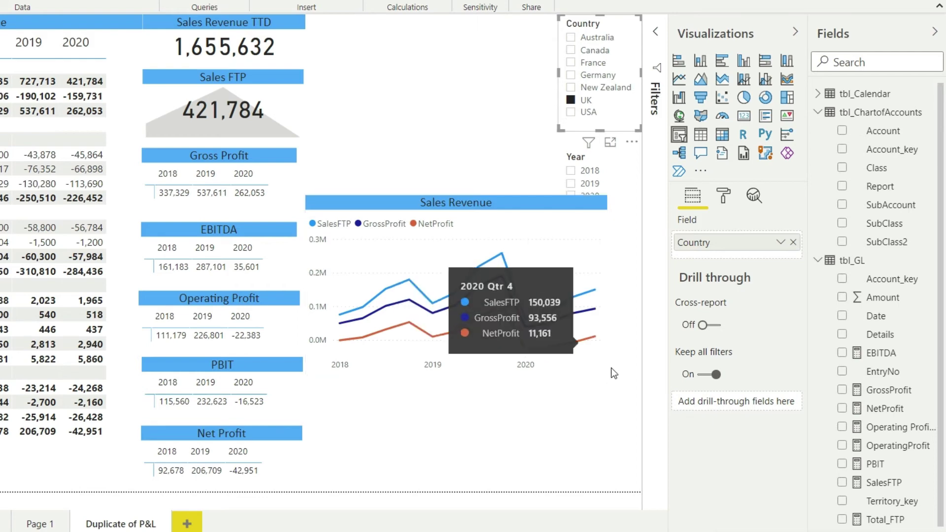
left_click(573, 90)
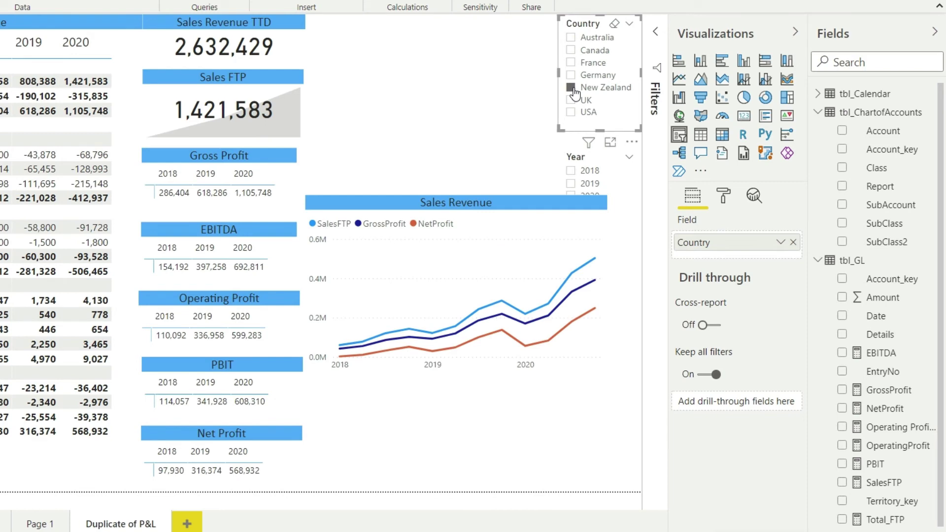
left_click(572, 39)
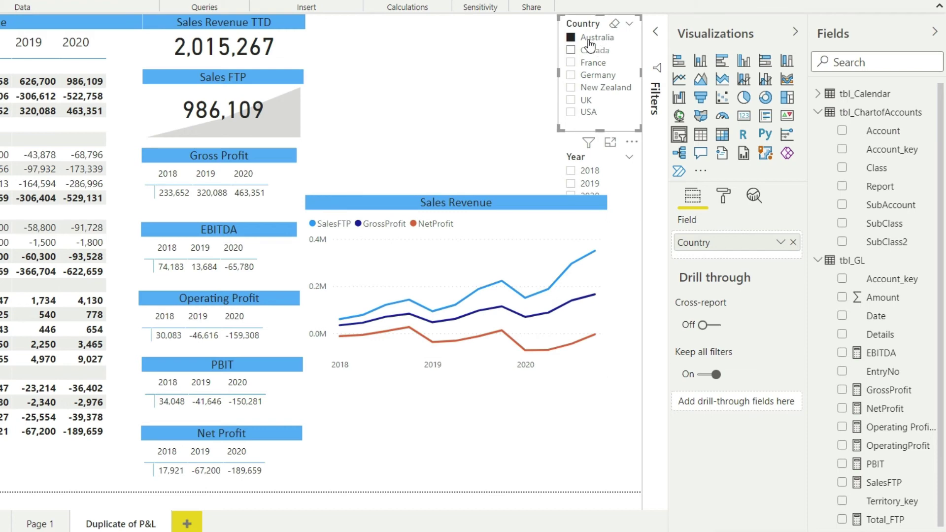
left_click(615, 25)
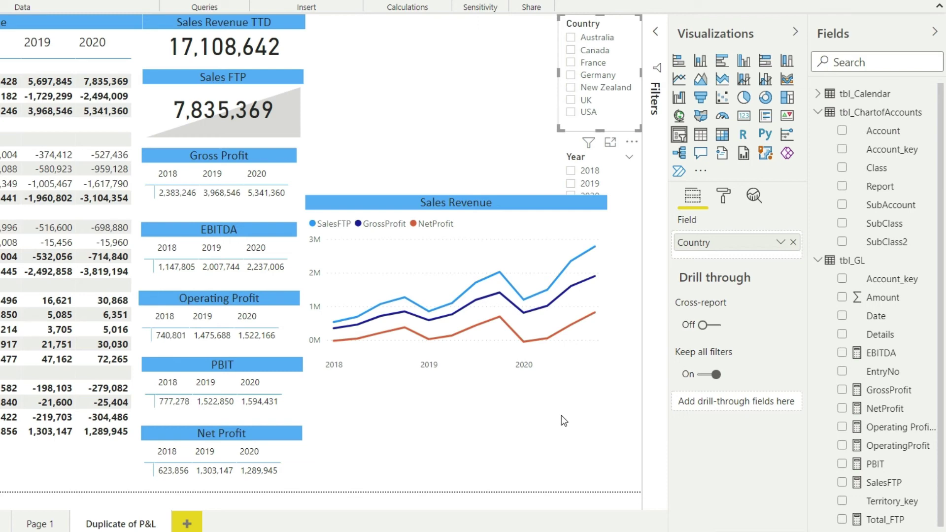
left_click(457, 200)
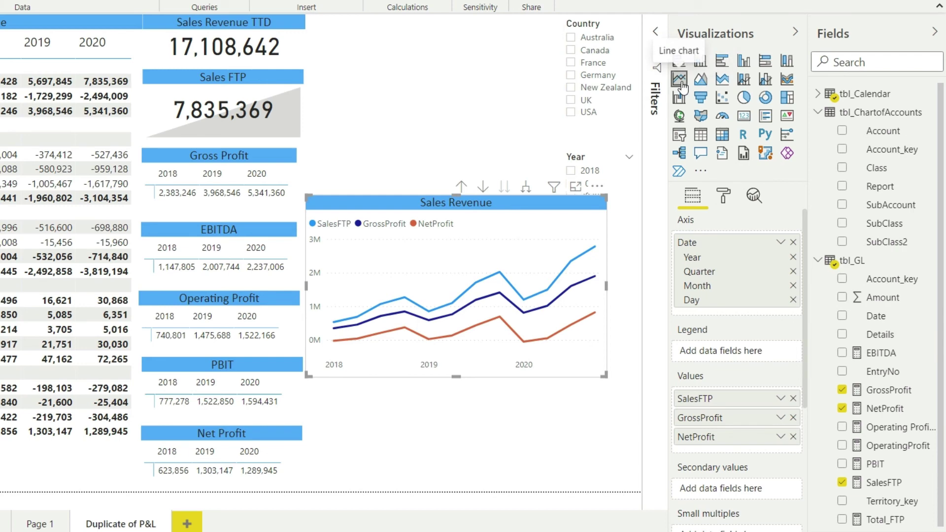
Step: Convert the Sales Revenue line chart into an area chart
left_click(699, 80)
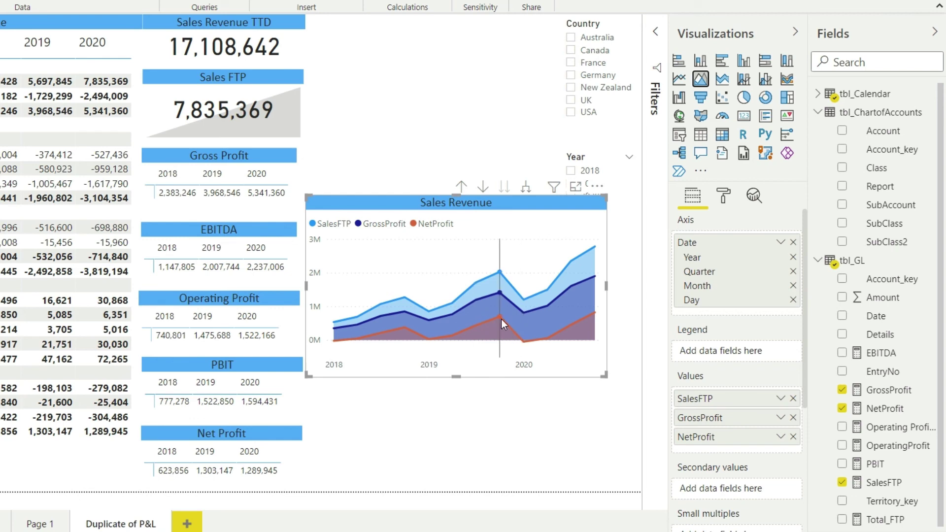
mouse_move(501, 319)
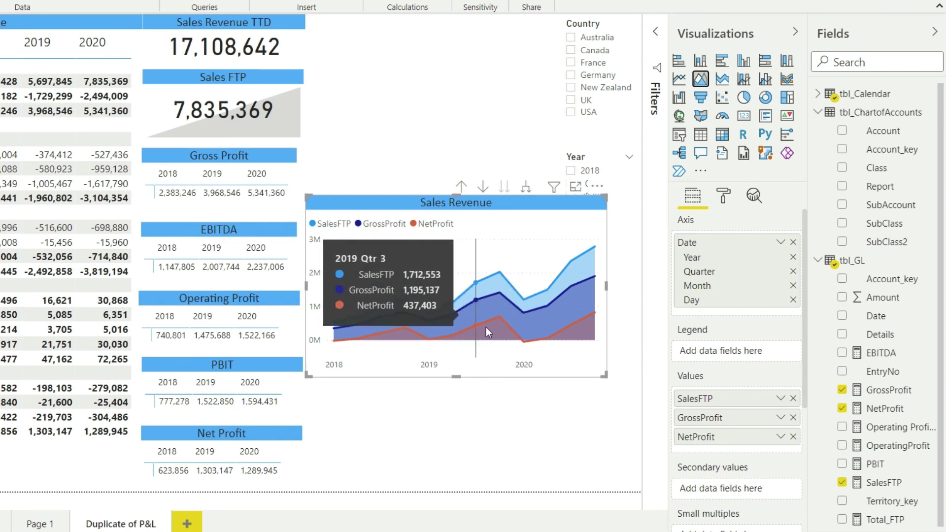
left_click(723, 199)
Step: Change the NetProfit series colour under Data colors from orange to dark blue
scroll(701, 392, "down", 2)
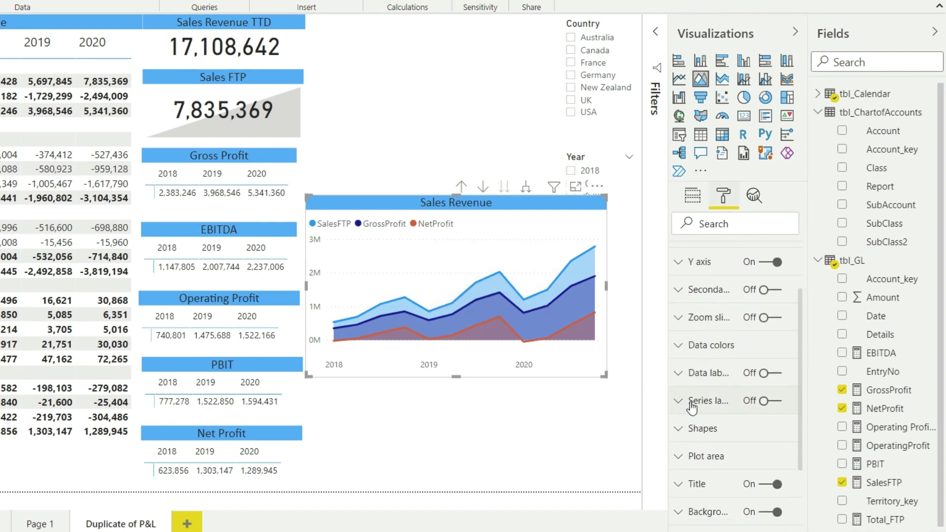
left_click(682, 350)
scroll(690, 384, "down", 2)
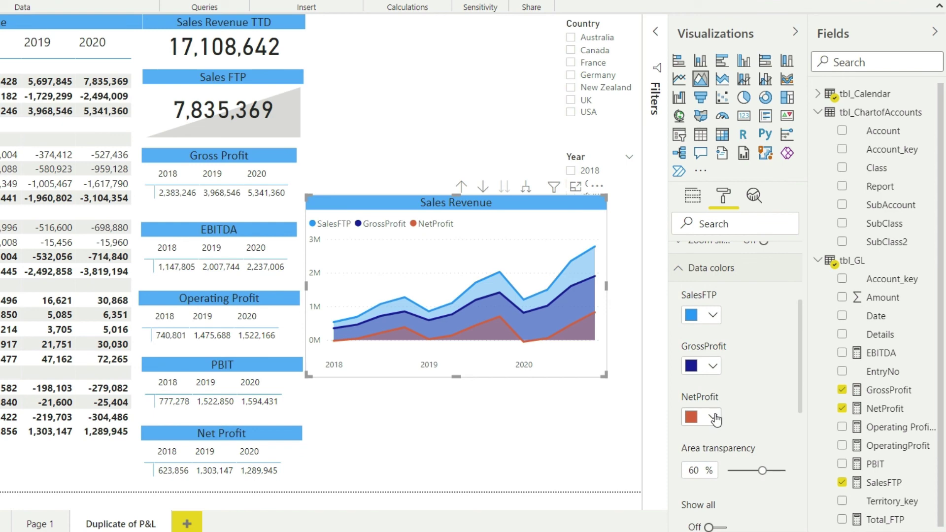
left_click(714, 418)
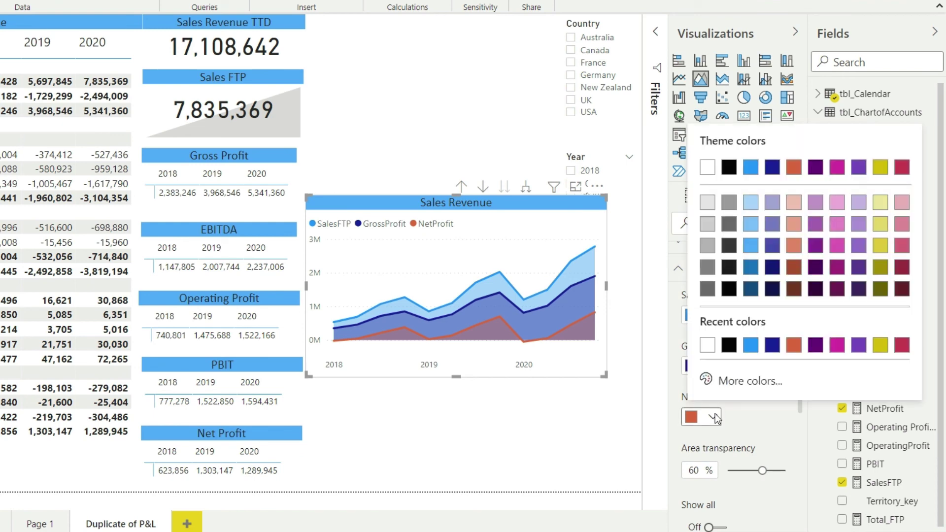
left_click(772, 345)
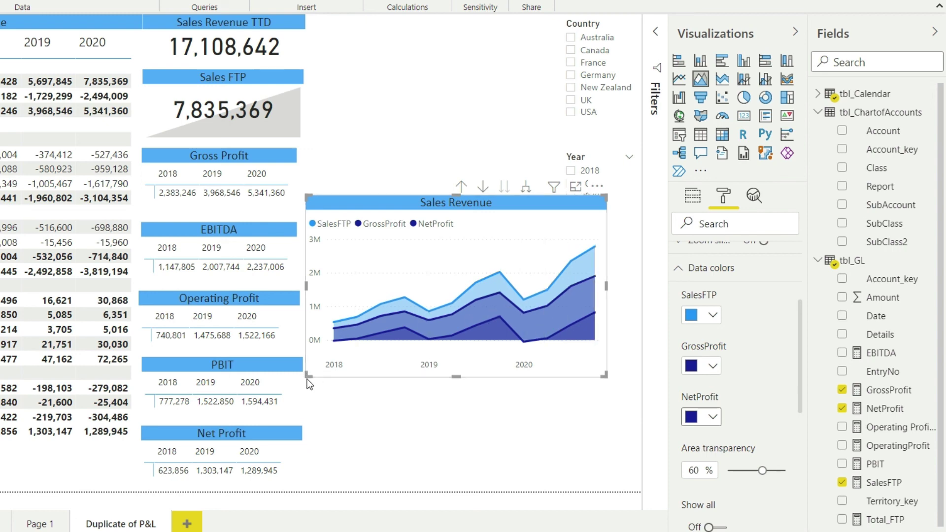
Step: Move the Sales Revenue chart to the page top and narrow it to reveal the Country slicer
left_click_drag(395, 205, 382, 21)
left_click_drag(606, 196, 566, 194)
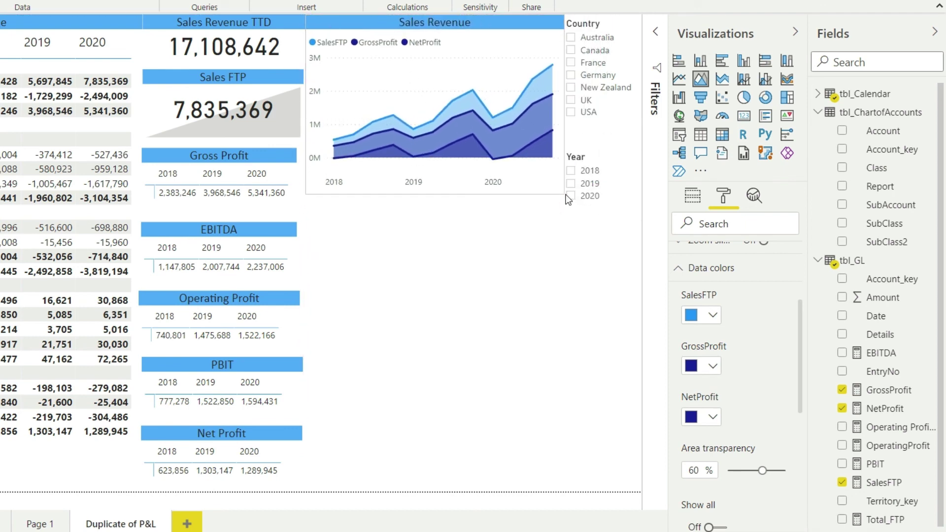